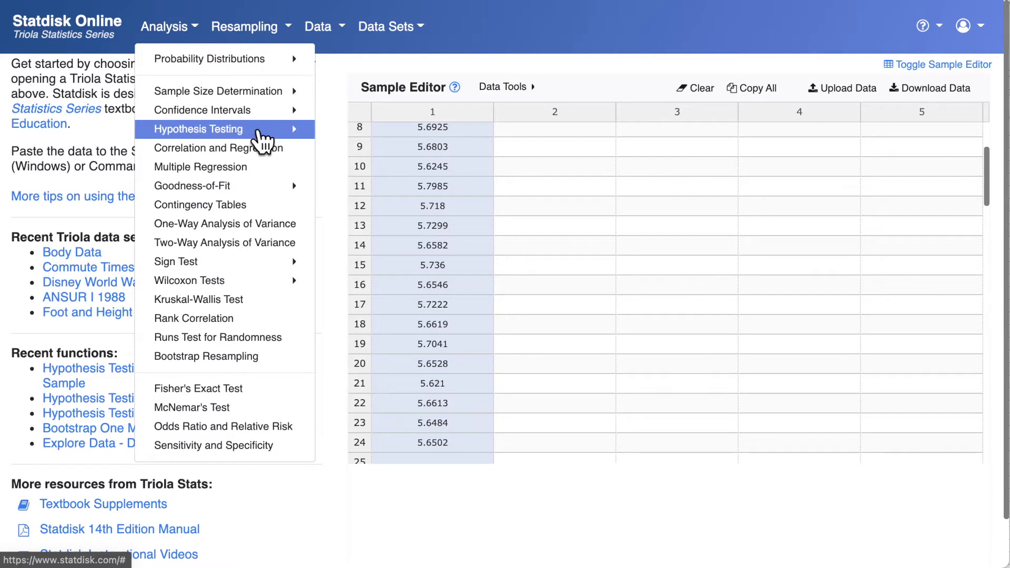
Step: Open the one-sample standard deviation hypothesis test and set it to work from sample data instead of summary statistics
mouse_move(273, 143)
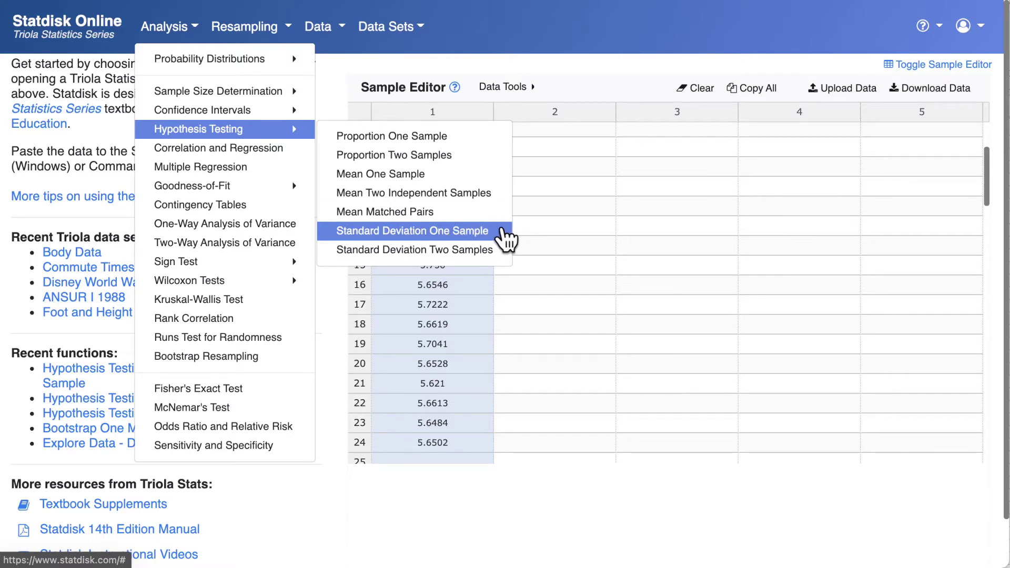
left_click(506, 234)
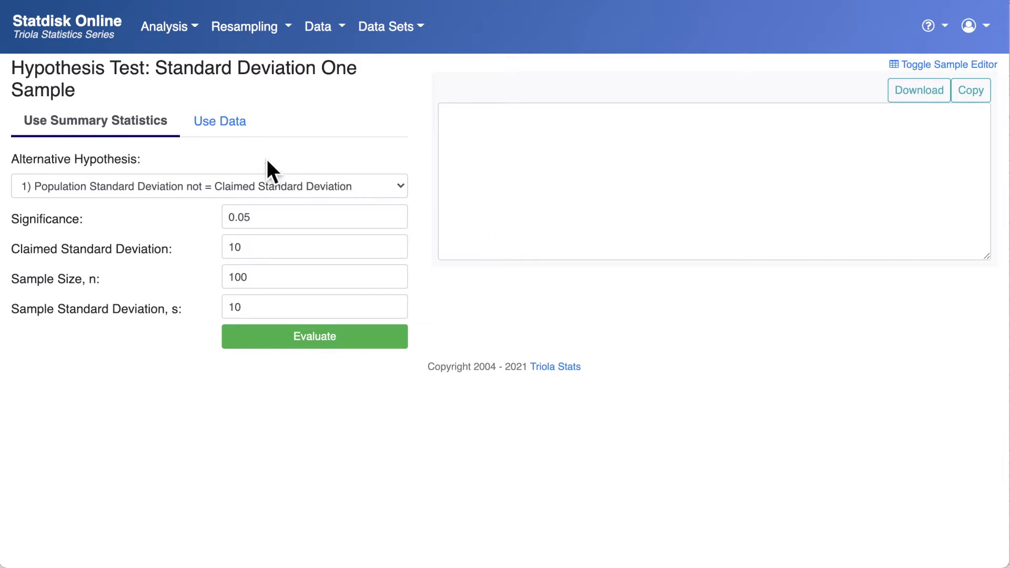
left_click(210, 135)
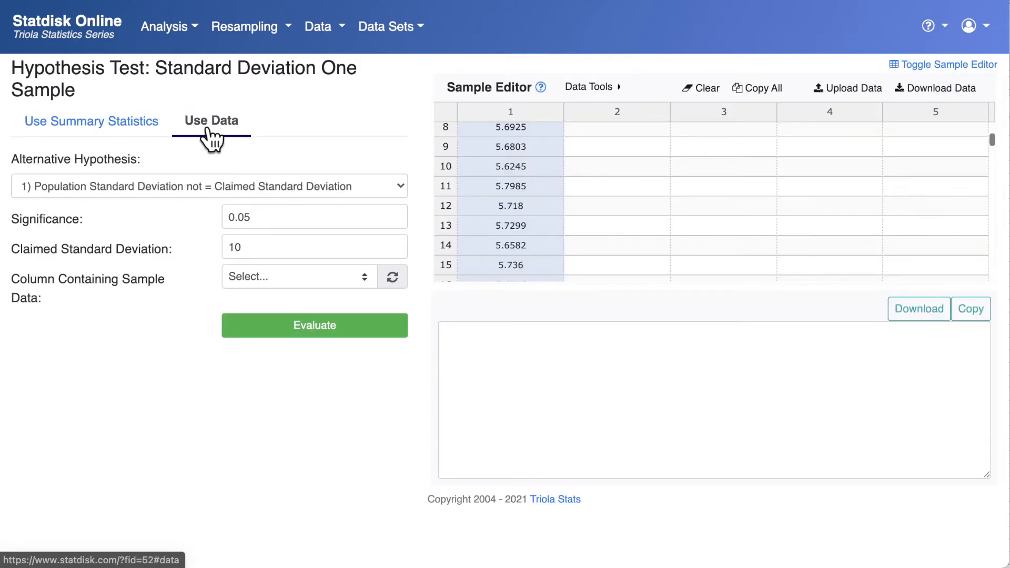
left_click(136, 140)
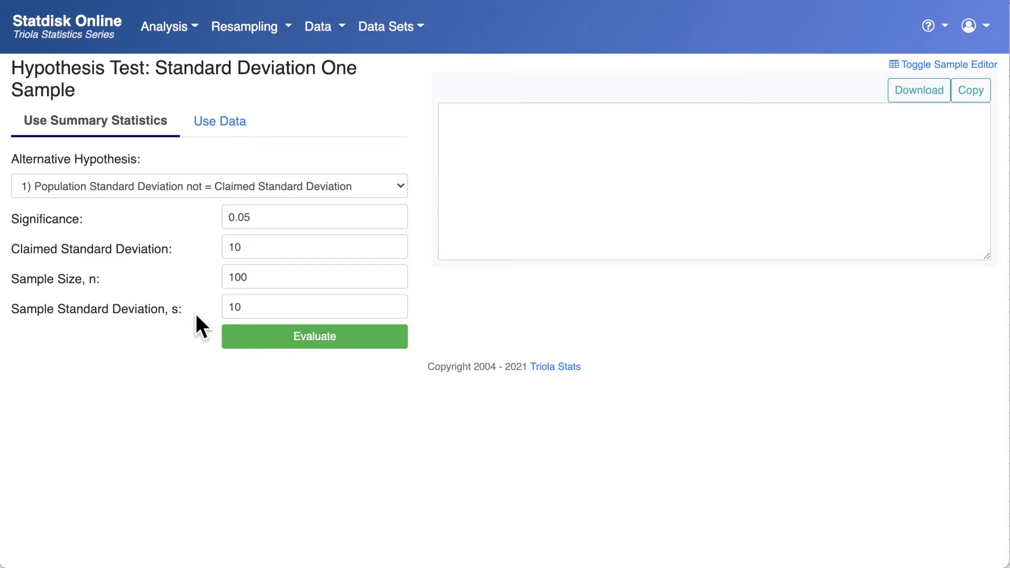
left_click(216, 126)
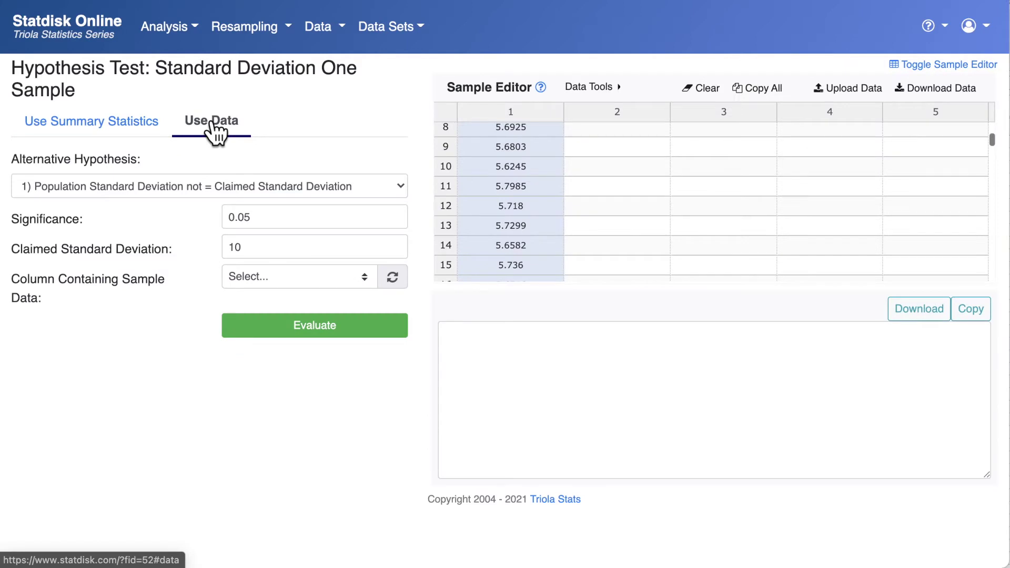
left_click(265, 216)
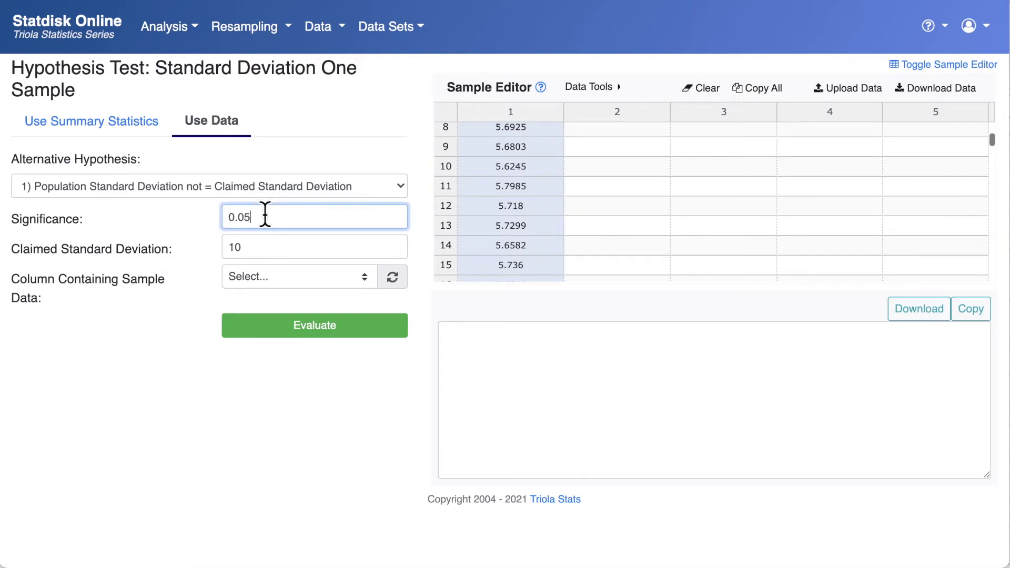
left_click(262, 247)
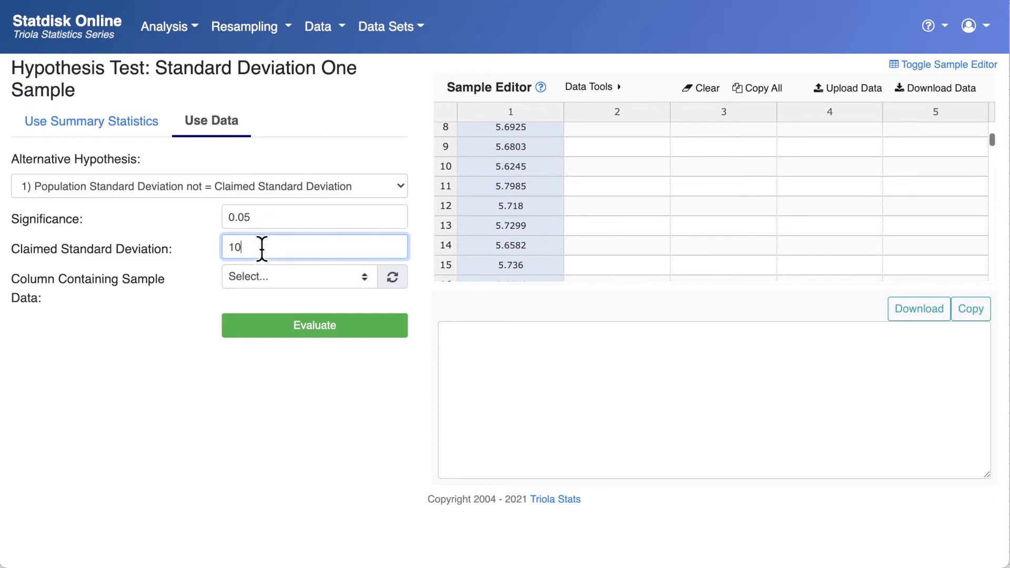
left_click(270, 274)
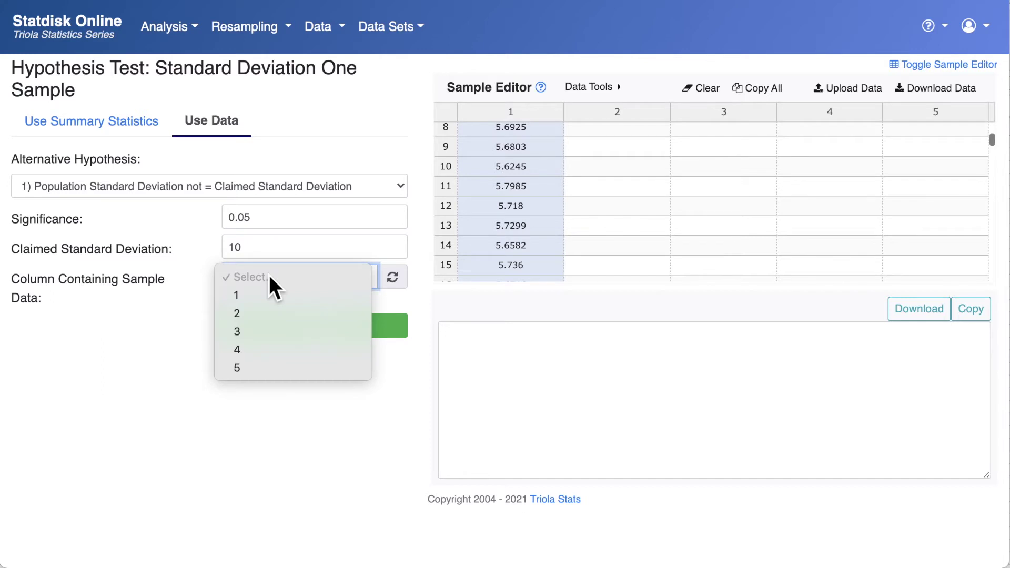
left_click(267, 245)
left_click(267, 245)
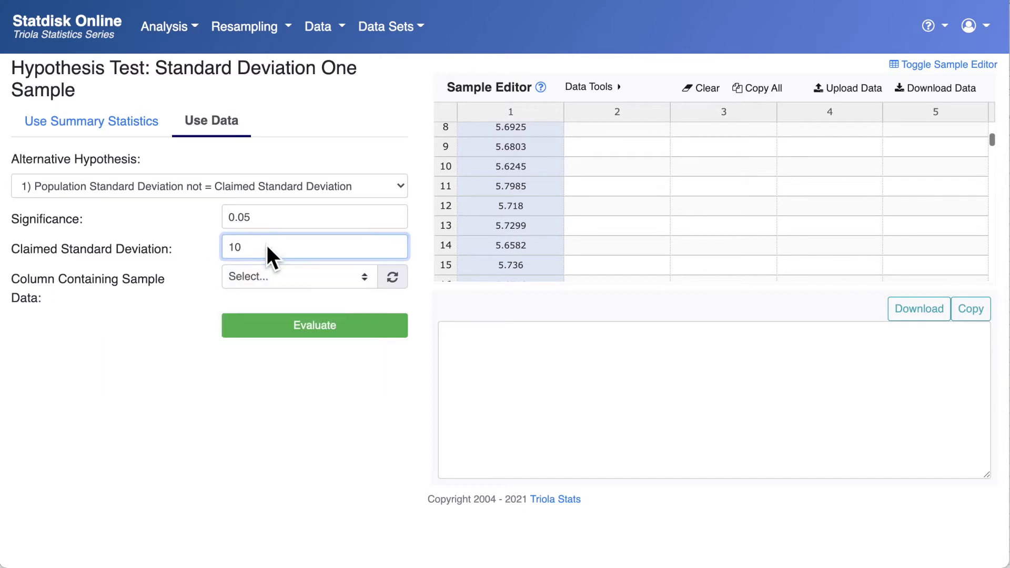
type("10")
Step: Set the alternative hypothesis to "Population Standard Deviation < Claimed Standard Deviation"
left_click(400, 188)
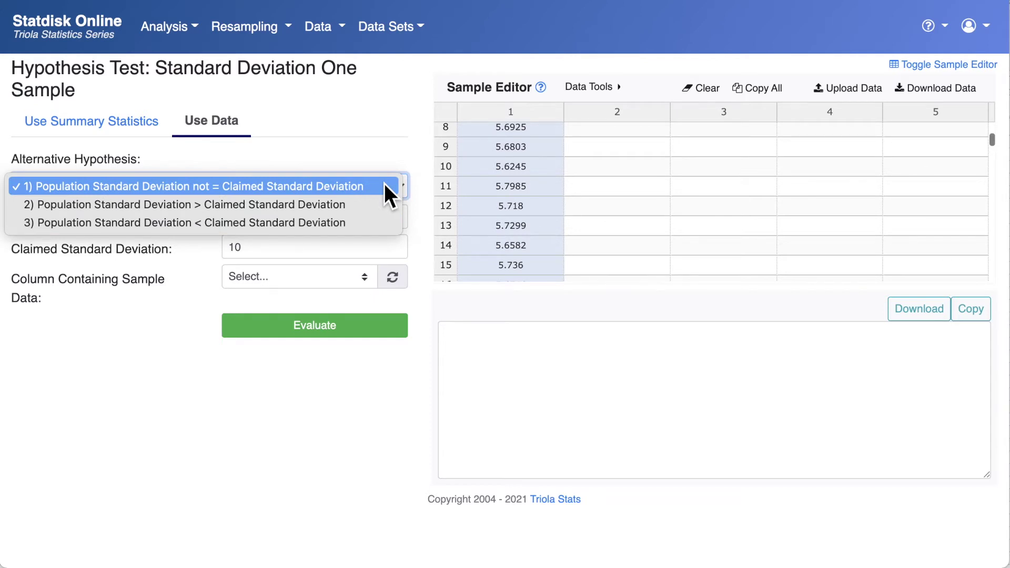
left_click(377, 218)
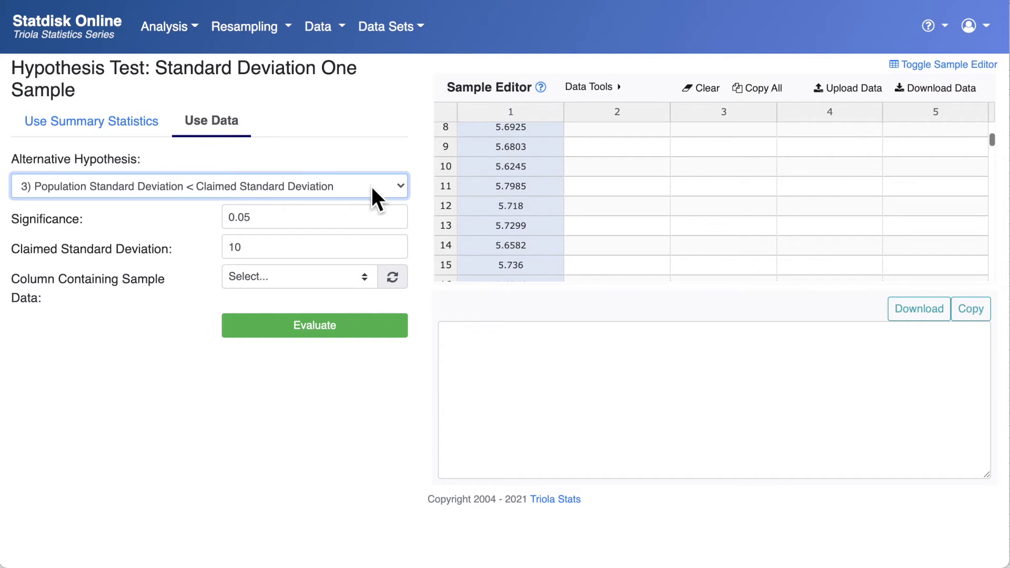
left_click(356, 212)
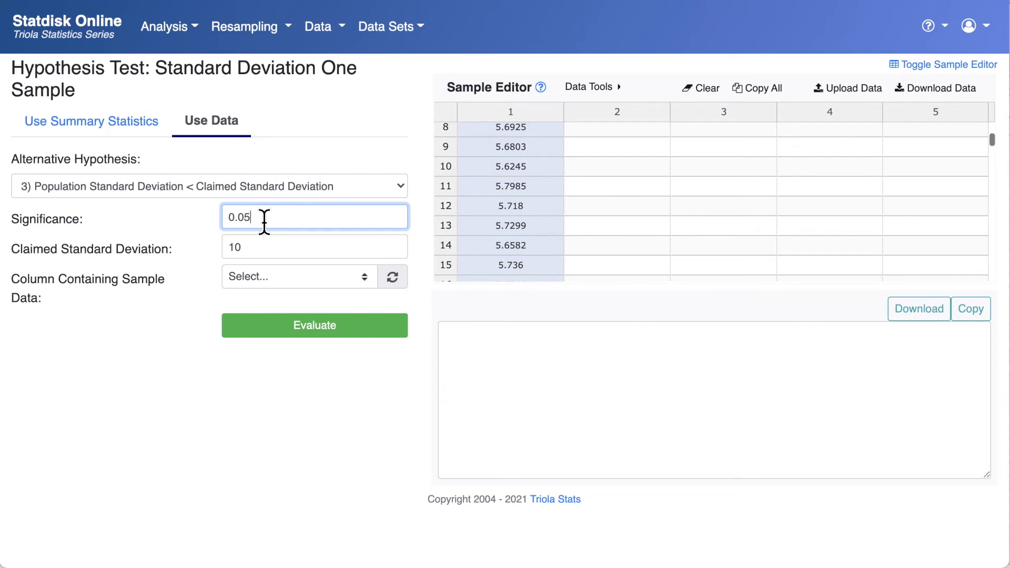
Step: Set the claimed standard deviation to 0.062
left_click(262, 248)
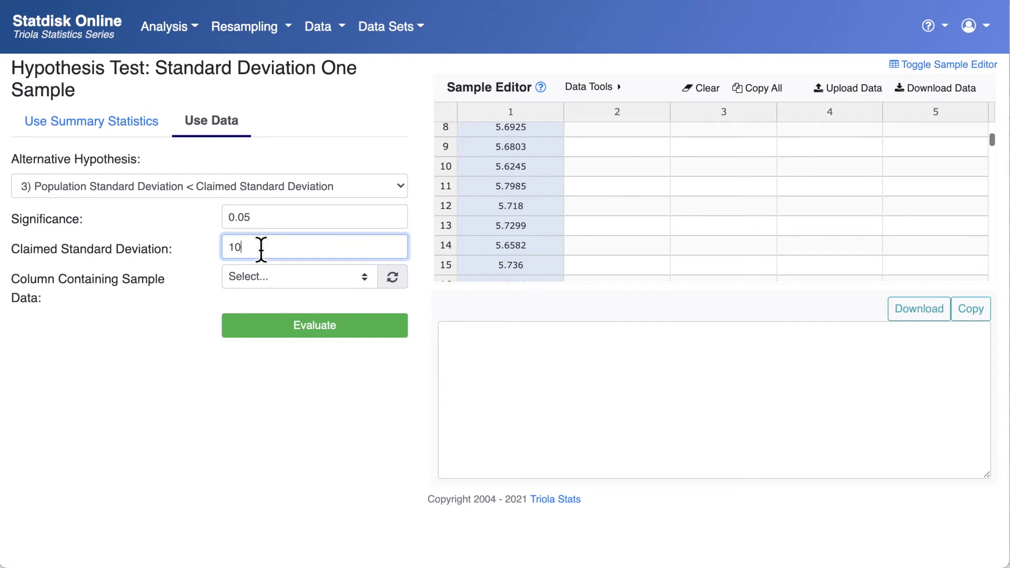
key("BackSpace")
key("BackSpace")
type("0.062")
Step: Choose column 1 as the sample data and evaluate the hypothesis test
left_click(362, 281)
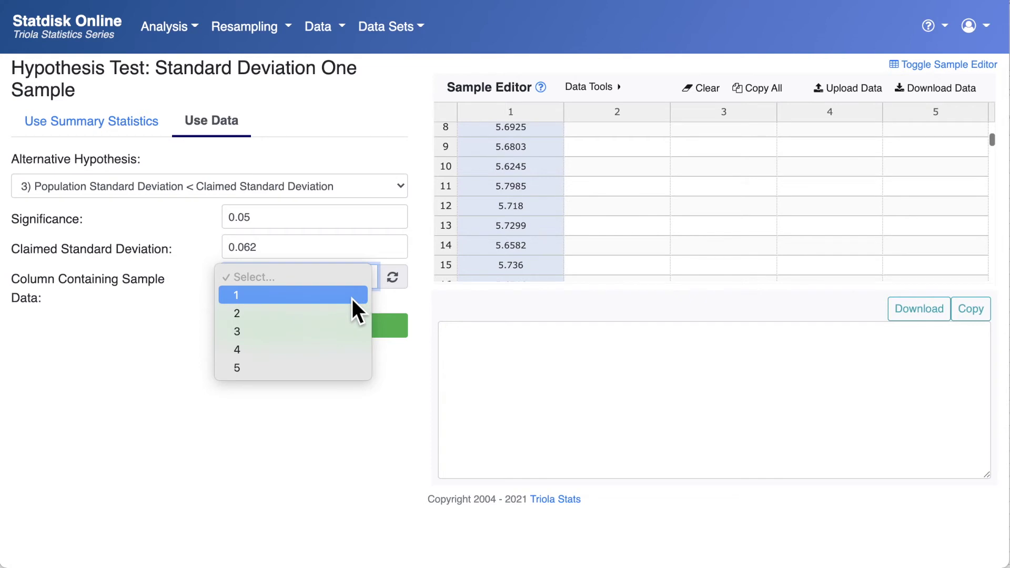
left_click(352, 299)
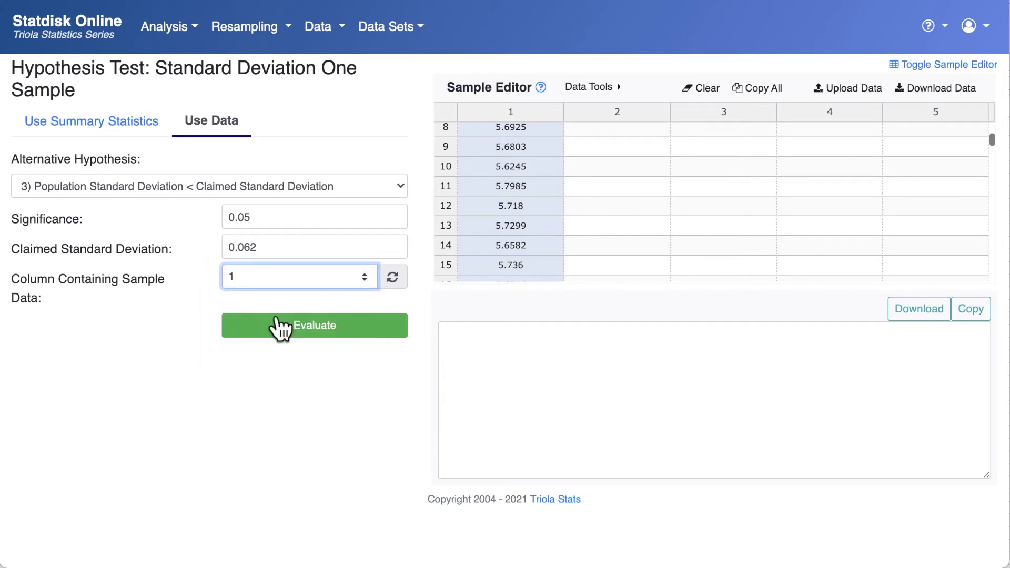
left_click(268, 337)
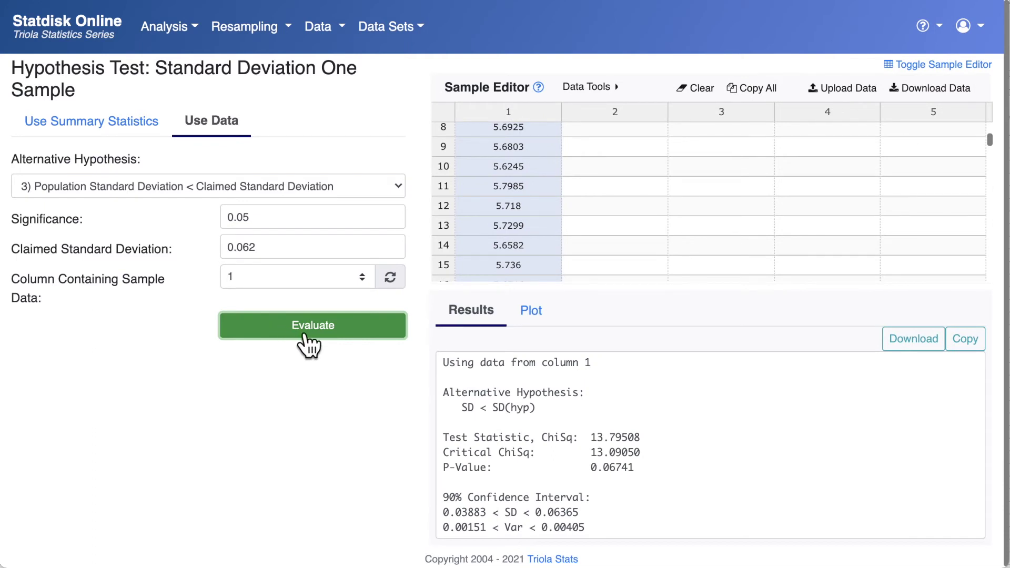
Step: Examine the P-value, critical chi-square and test statistic in the results by highlighting each line in turn
left_click(445, 464)
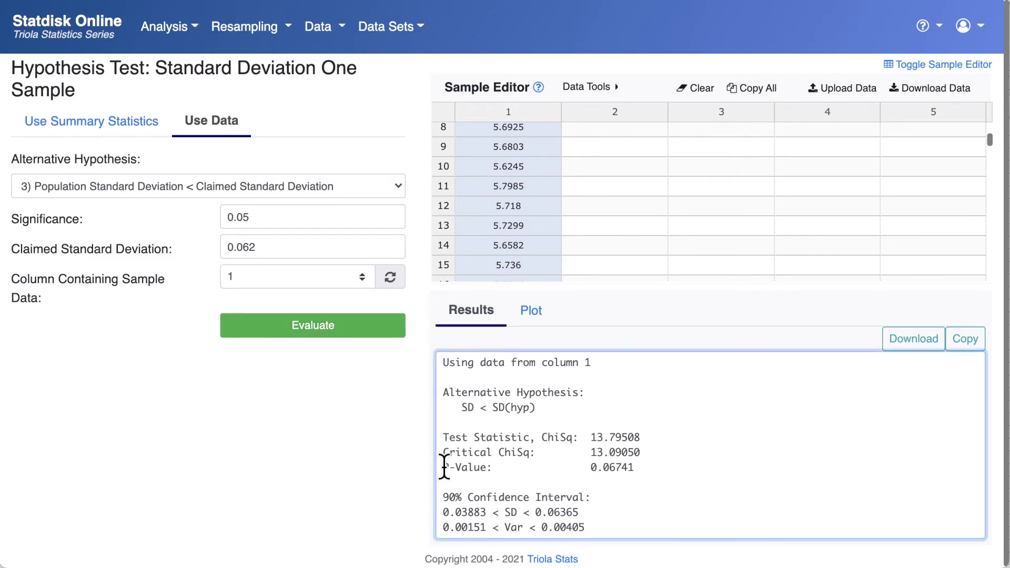
left_click_drag(448, 467, 642, 469)
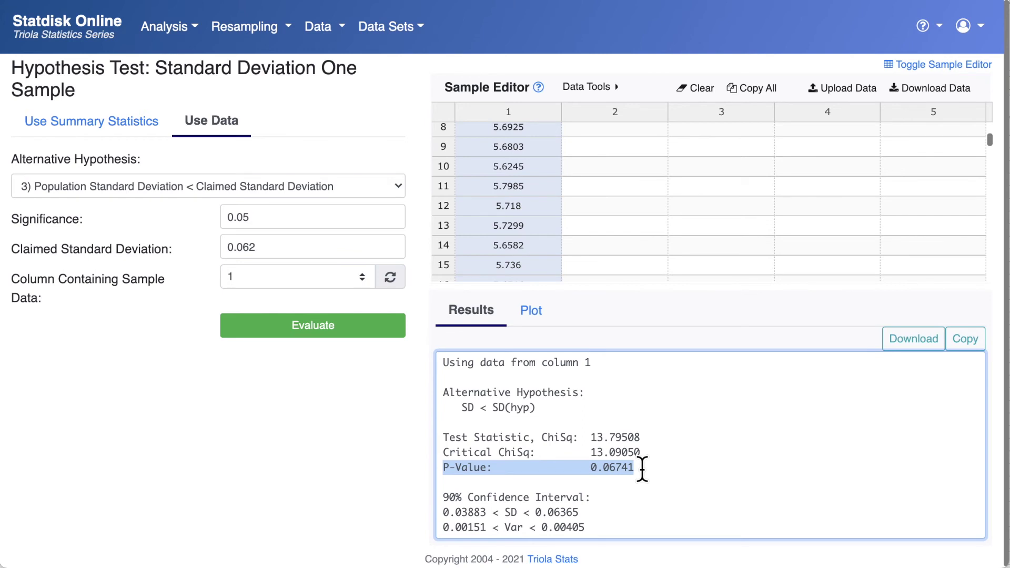
left_click(441, 453)
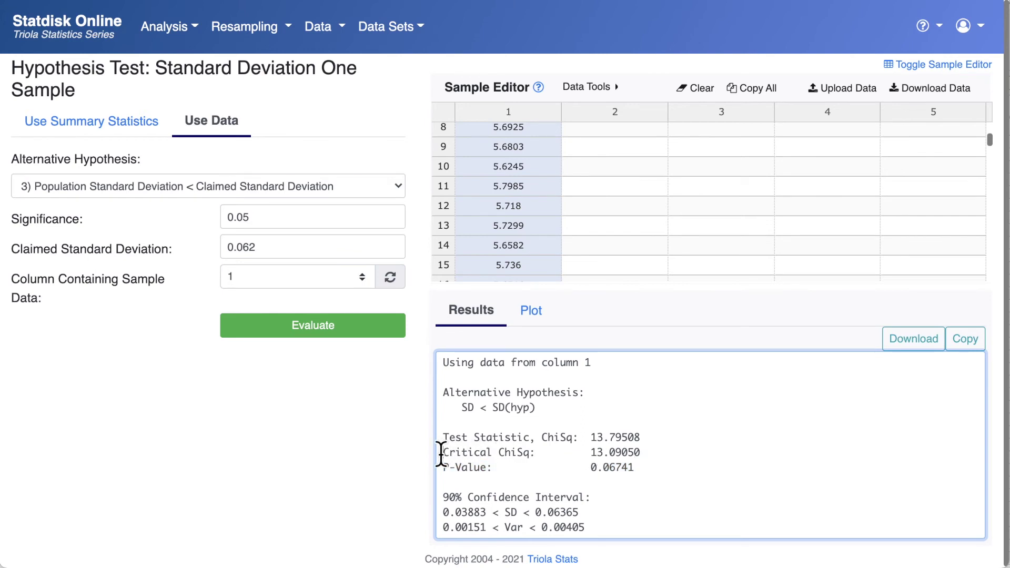
left_click_drag(441, 453, 646, 454)
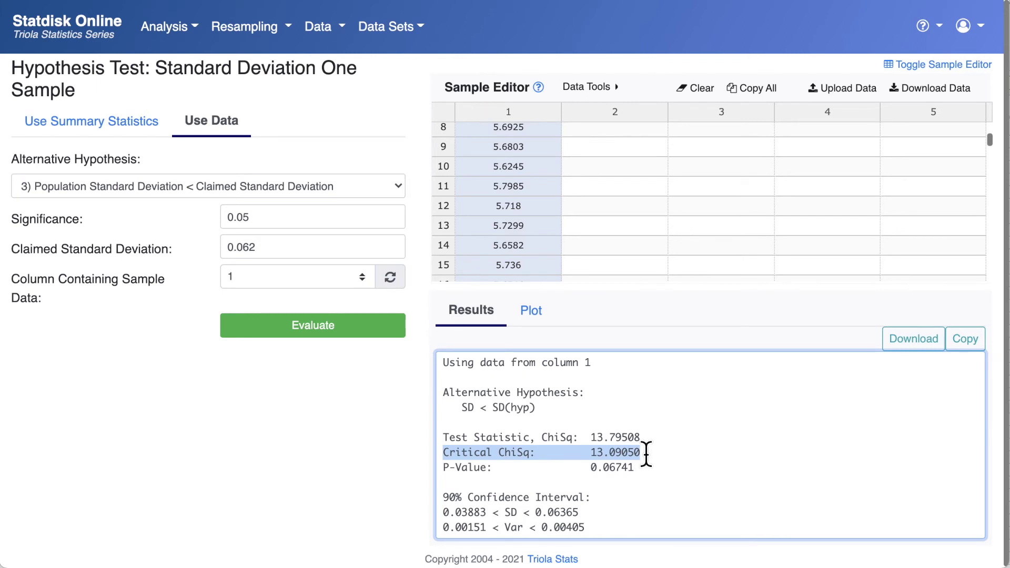
left_click(445, 433)
left_click_drag(444, 432, 649, 436)
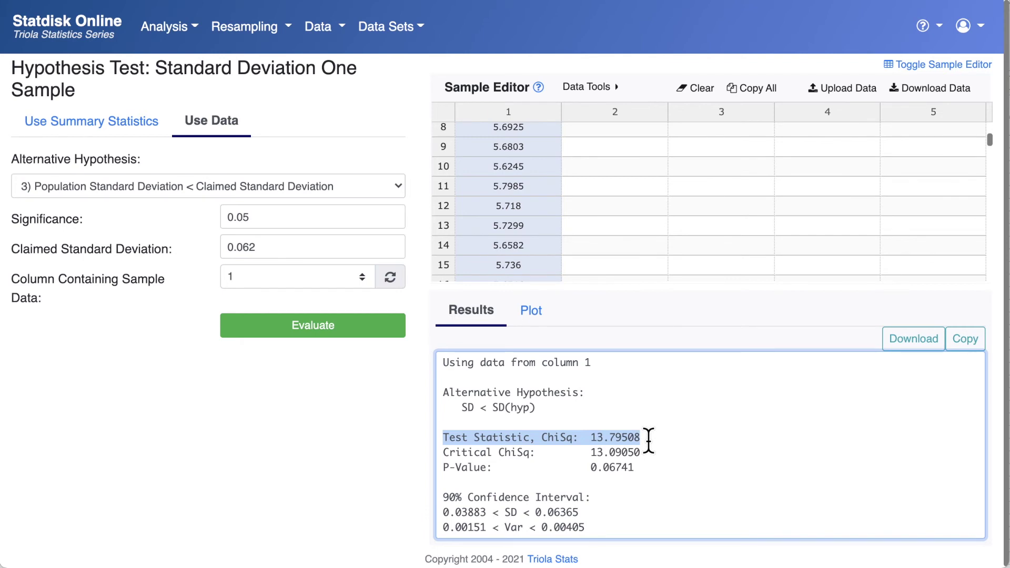
Step: Display the chi-square distribution plot of the test and download it as a PNG image
scroll(547, 338, "down", 1)
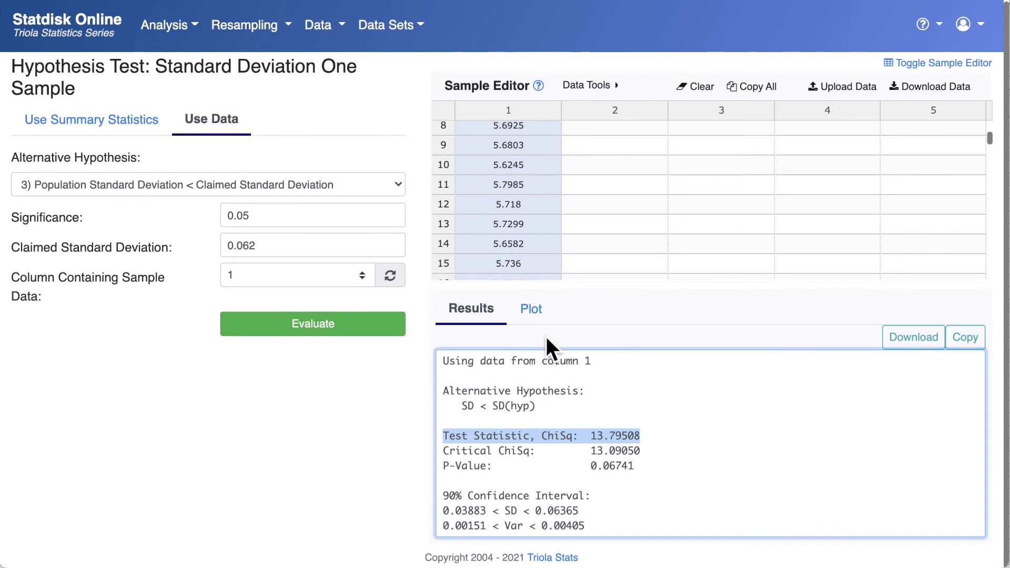
left_click(532, 310)
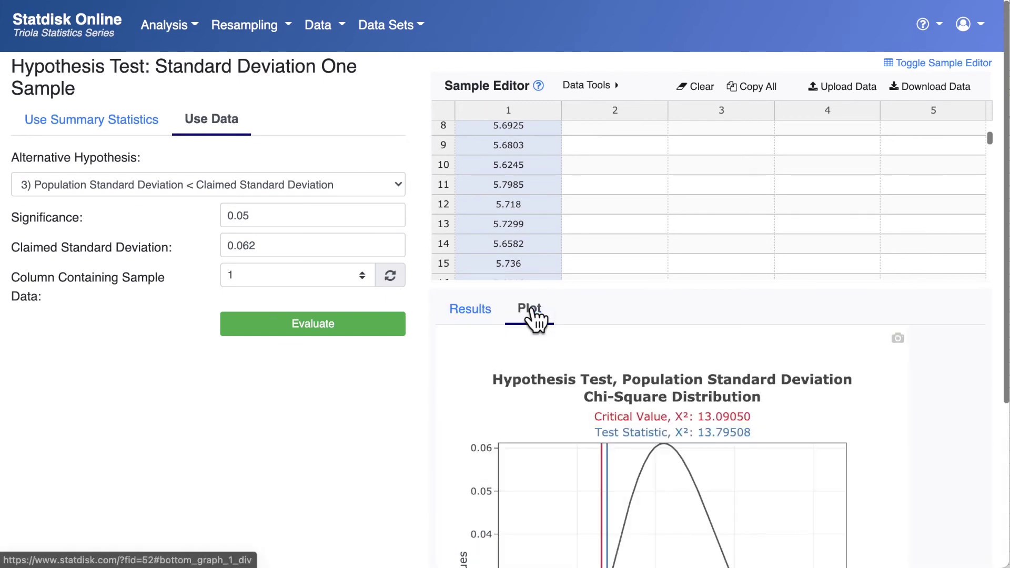
scroll(535, 318, "down", 5)
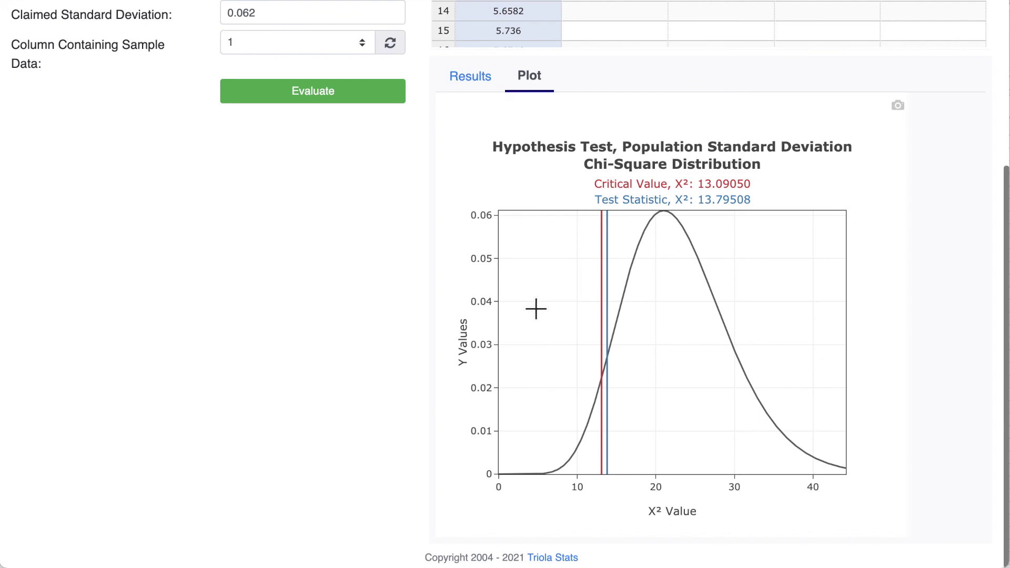
left_click(899, 108)
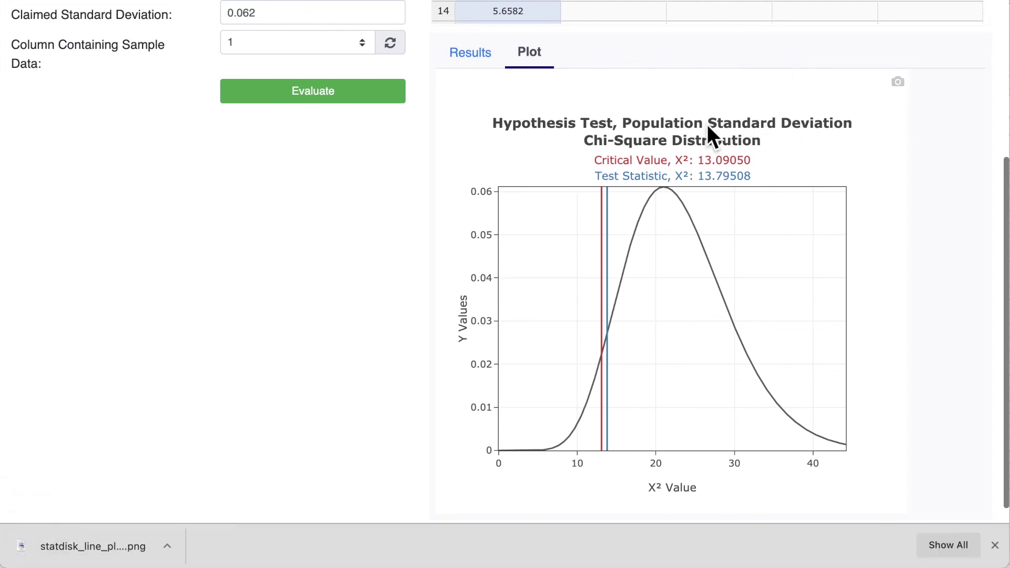
Step: Return to the text results of the test, download them as a file and copy them to the clipboard
left_click(457, 54)
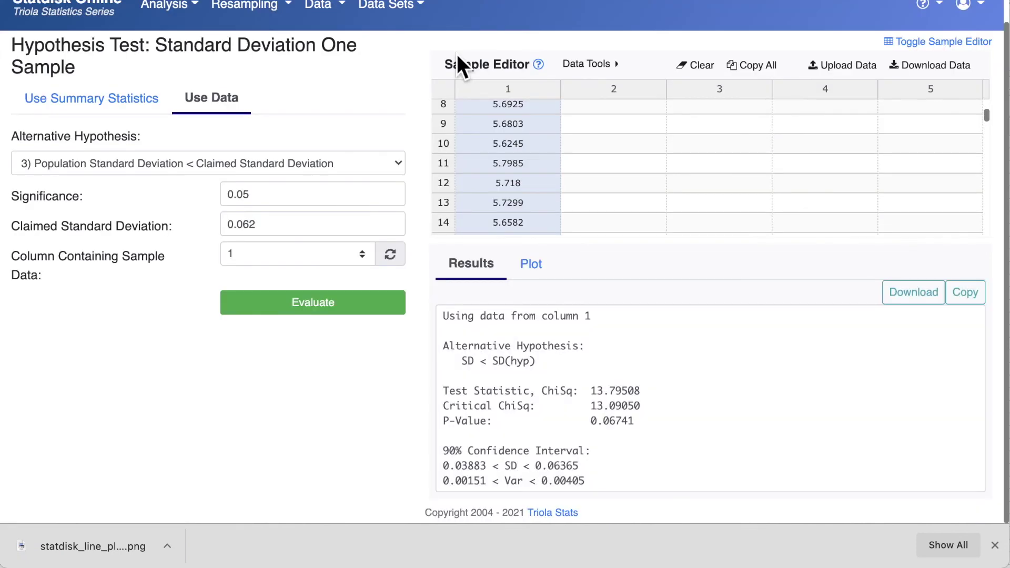
left_click(926, 306)
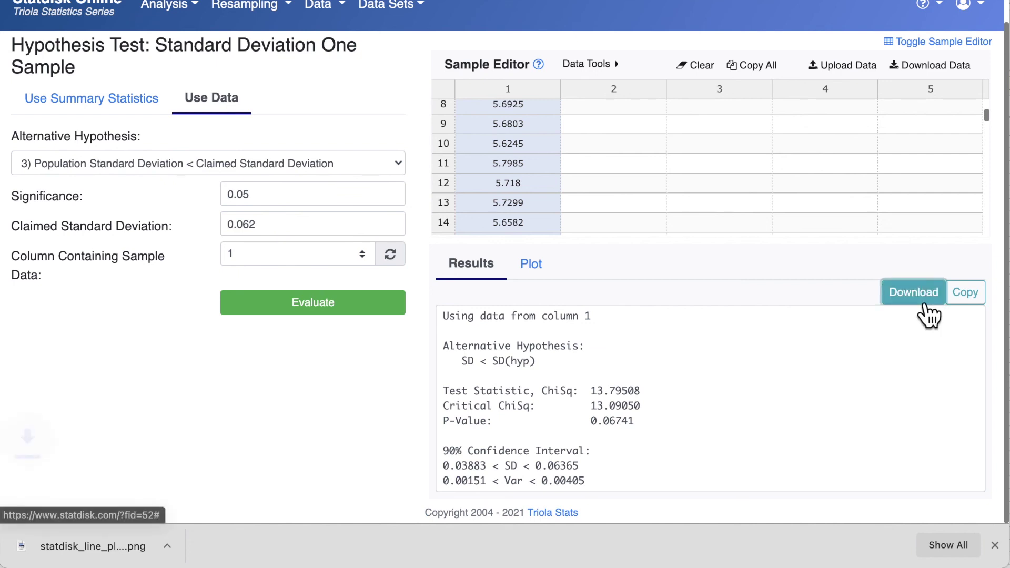
left_click(959, 302)
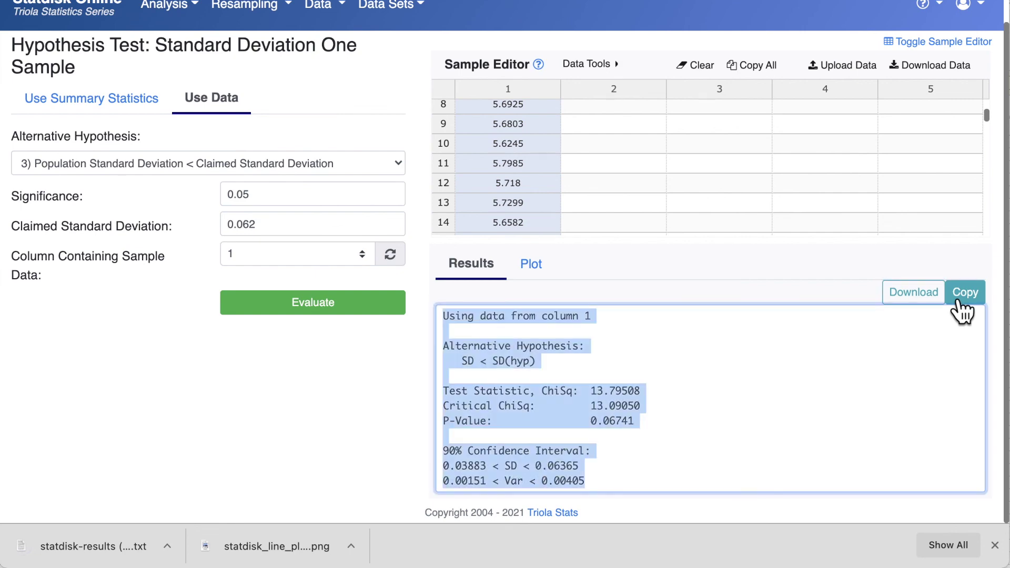